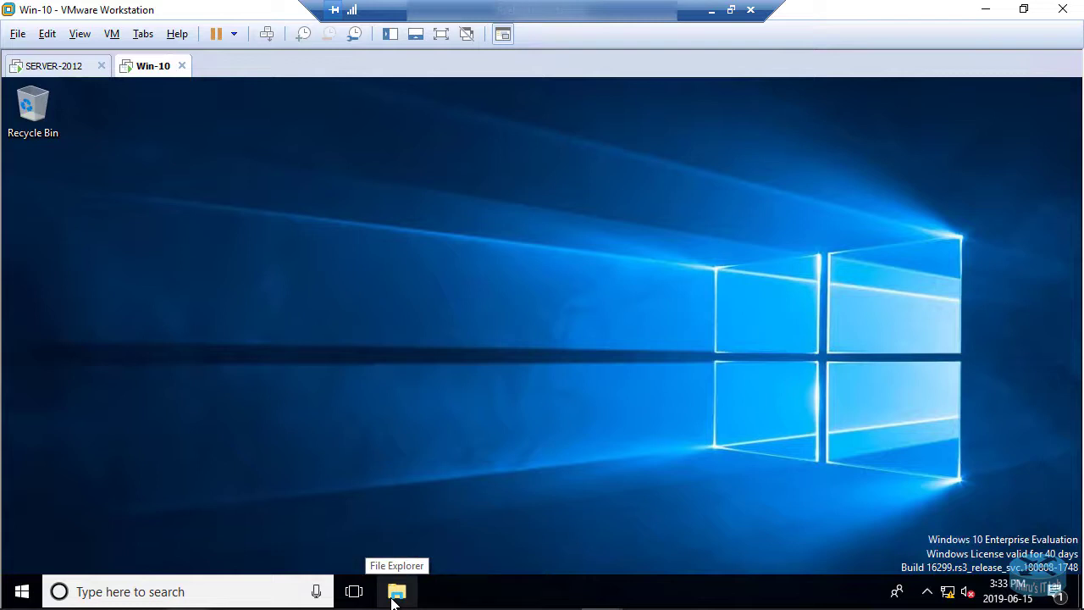
Step: Open File Explorer in the Win-10 VM and bring up the This PC context menu
{"action": "key", "text": "super+e"}
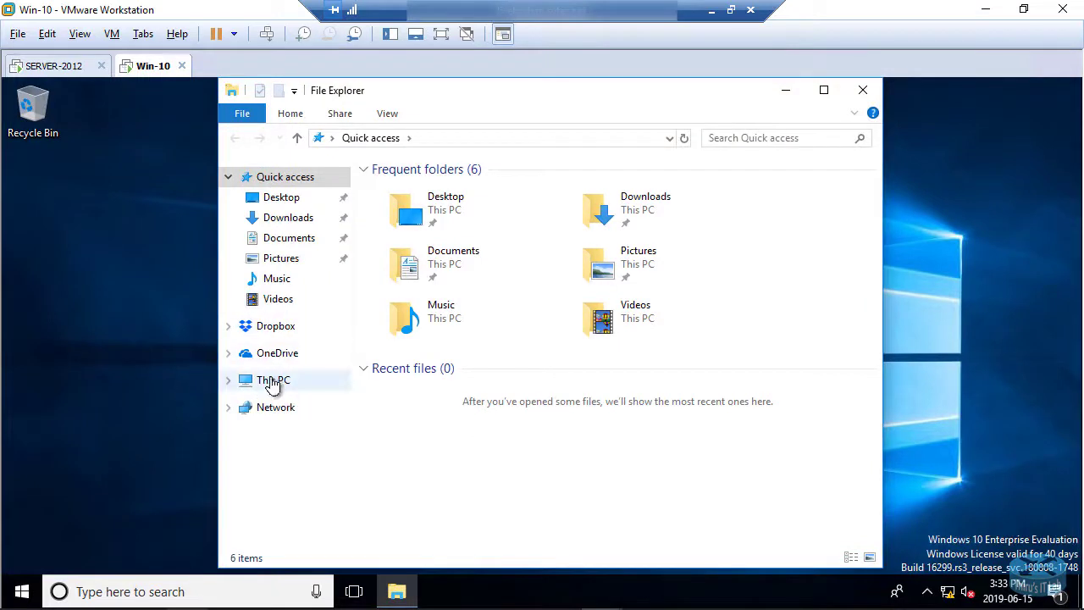
{"action": "right_click", "coordinate": [272, 384]}
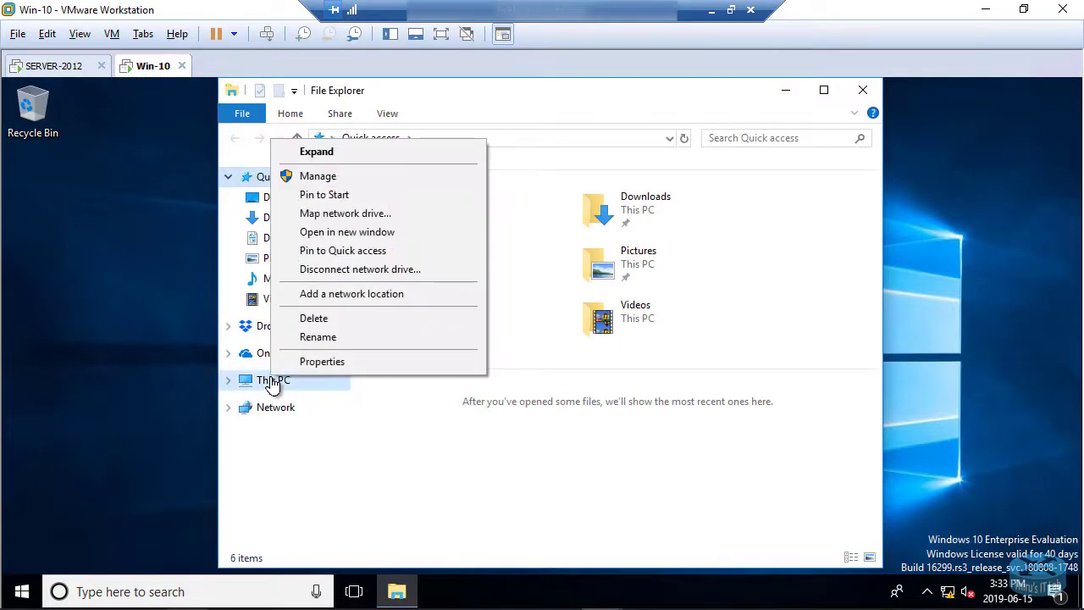
Step: Show This PC's System page, mark name DESKTOP-HG7R1LJ and workgroup WORKGROUP, then open Change settings
{"action": "left_click", "coordinate": [323, 362]}
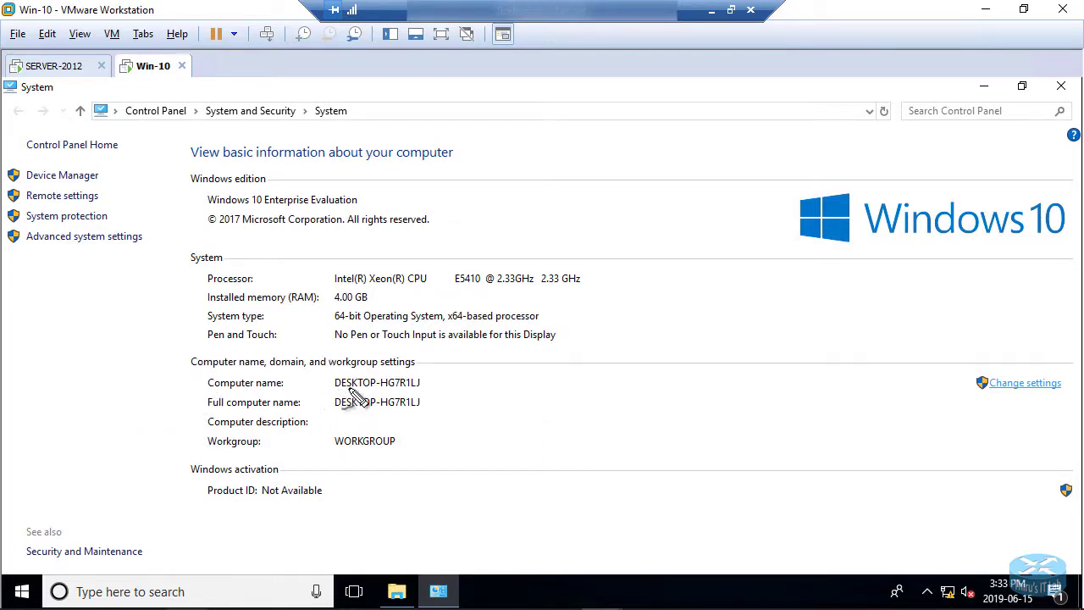
{"action": "left_click_drag", "start_coordinate": [333, 391], "coordinate": [416, 392]}
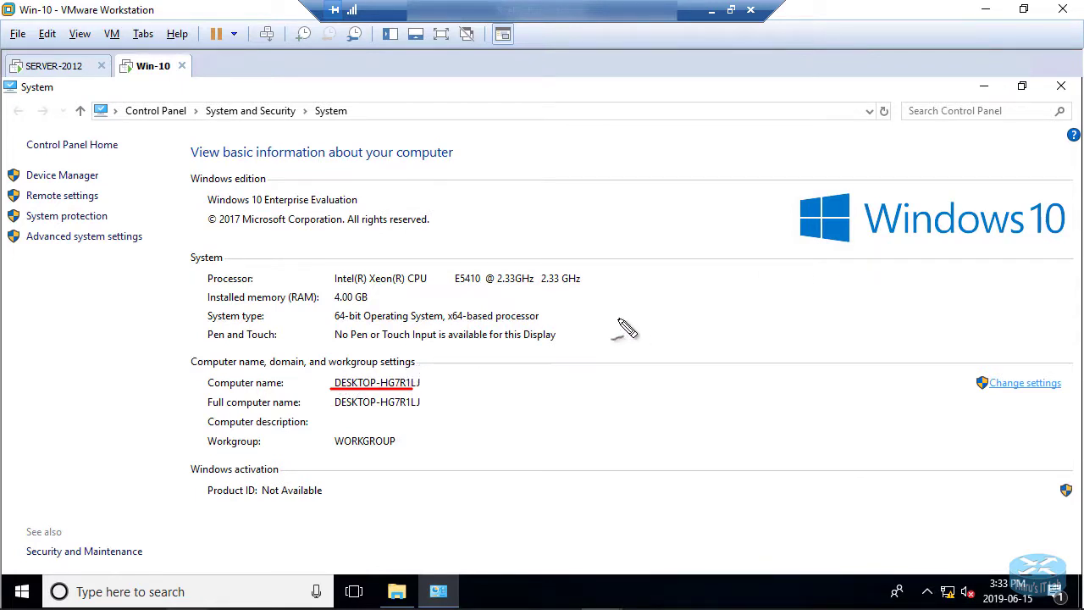
{"action": "left_click_drag", "start_coordinate": [530, 285], "coordinate": [553, 281]}
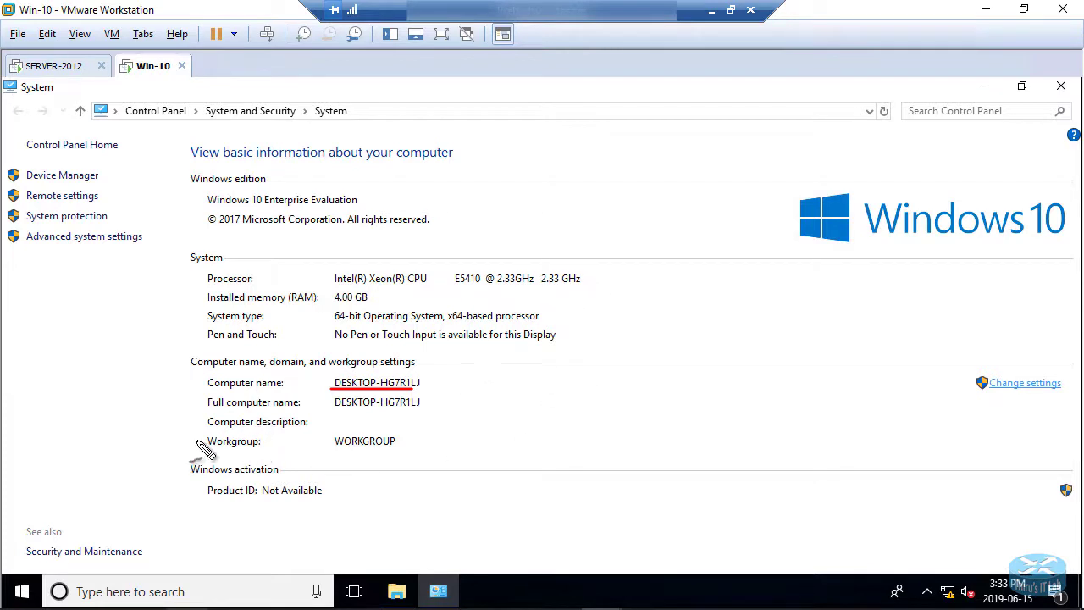
{"action": "left_click_drag", "start_coordinate": [208, 446], "coordinate": [251, 450]}
{"action": "left_click_drag", "start_coordinate": [328, 448], "coordinate": [435, 450]}
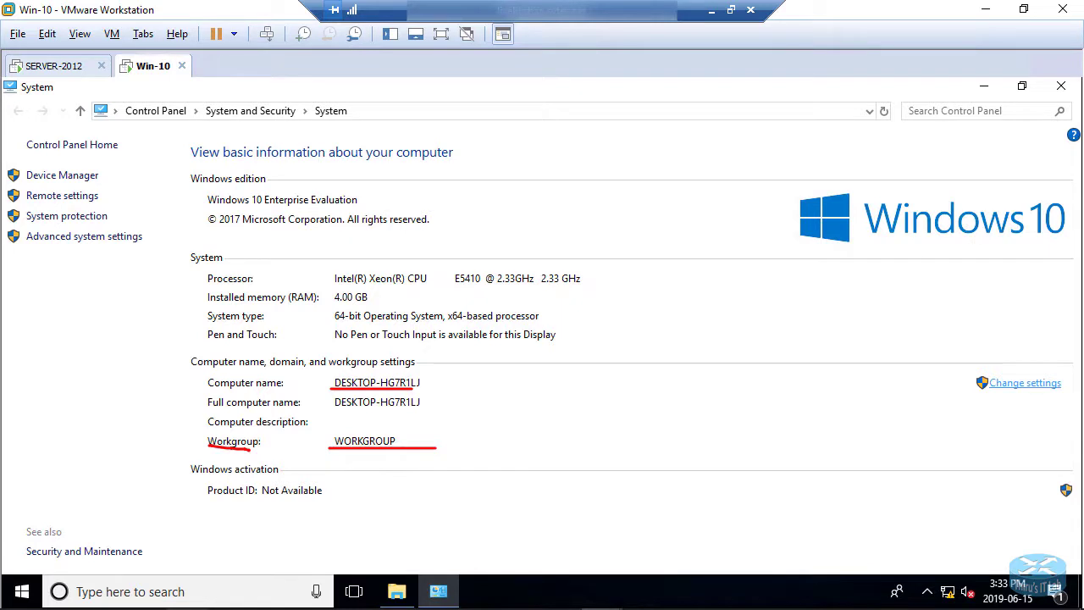
{"action": "key", "text": "Escape"}
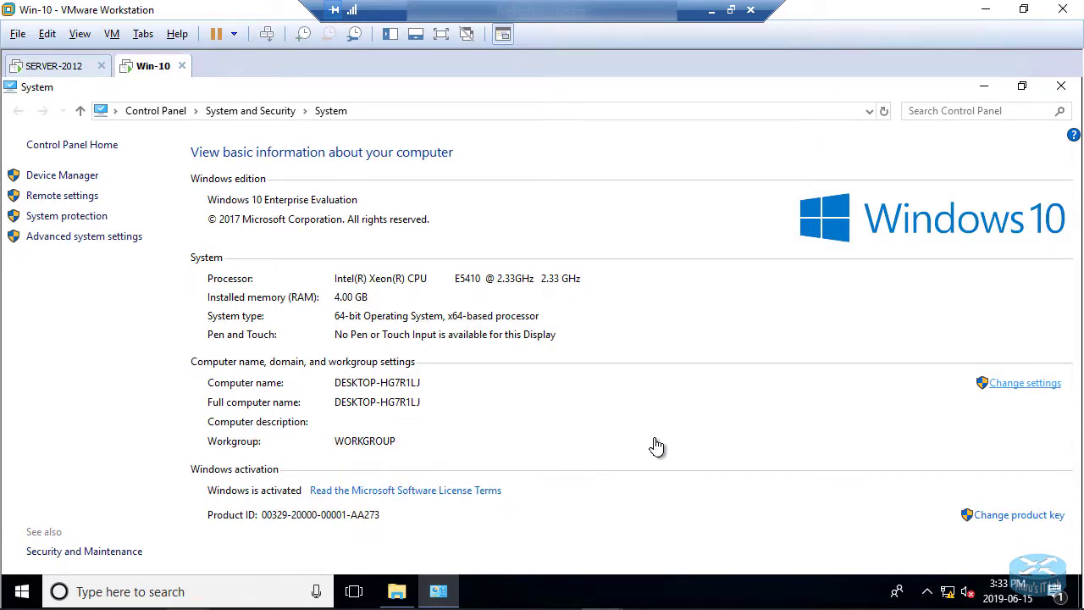
{"action": "left_click", "coordinate": [1028, 391]}
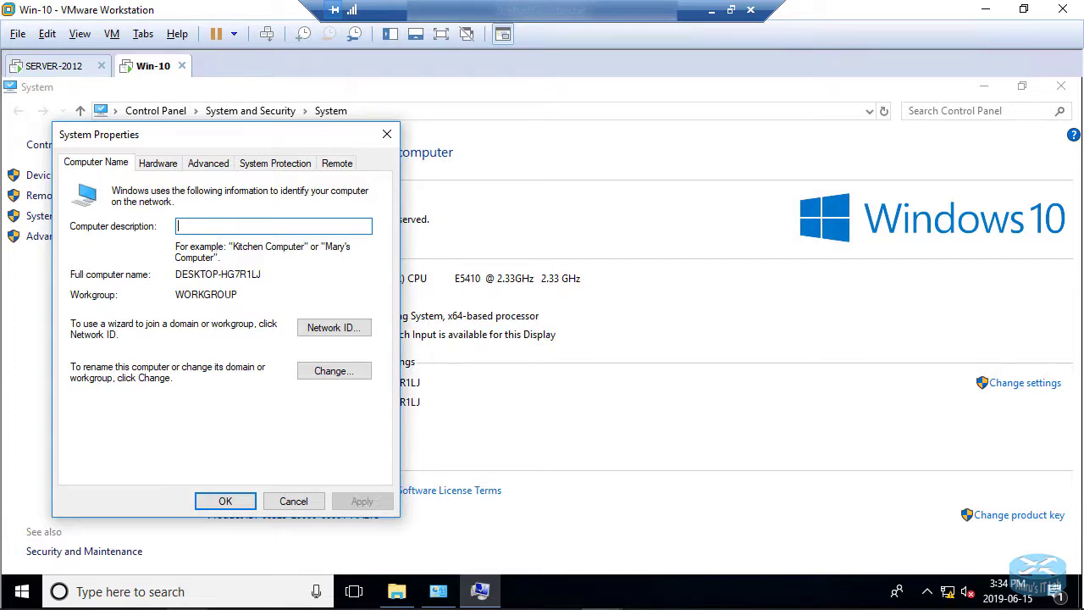
Step: Enter Engineering as the computer description and bring up the rename dialog
{"action": "type", "text": "Engine"}
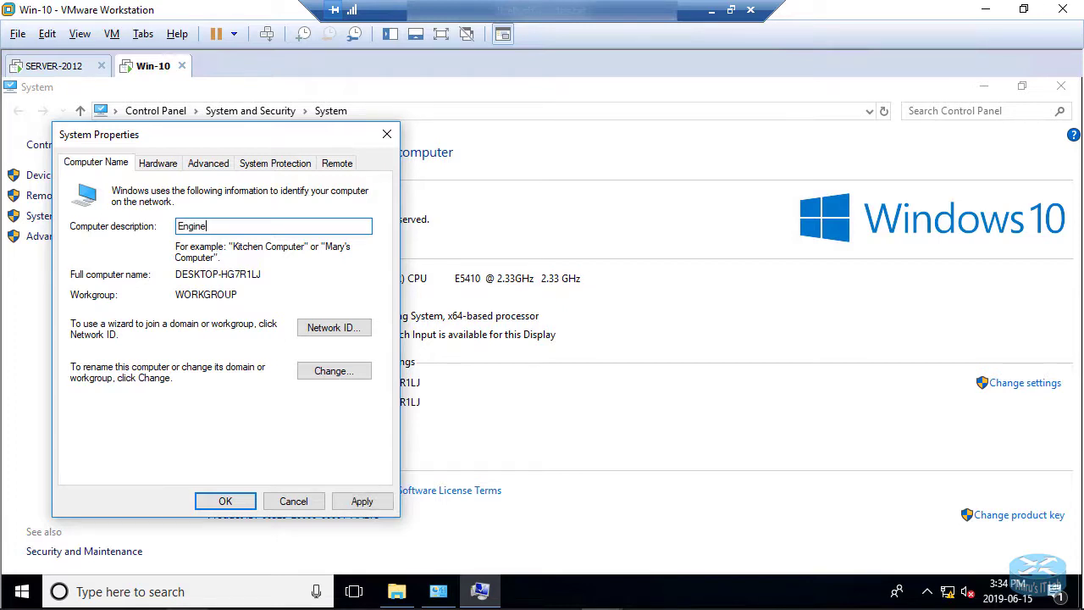
{"action": "type", "text": "ering"}
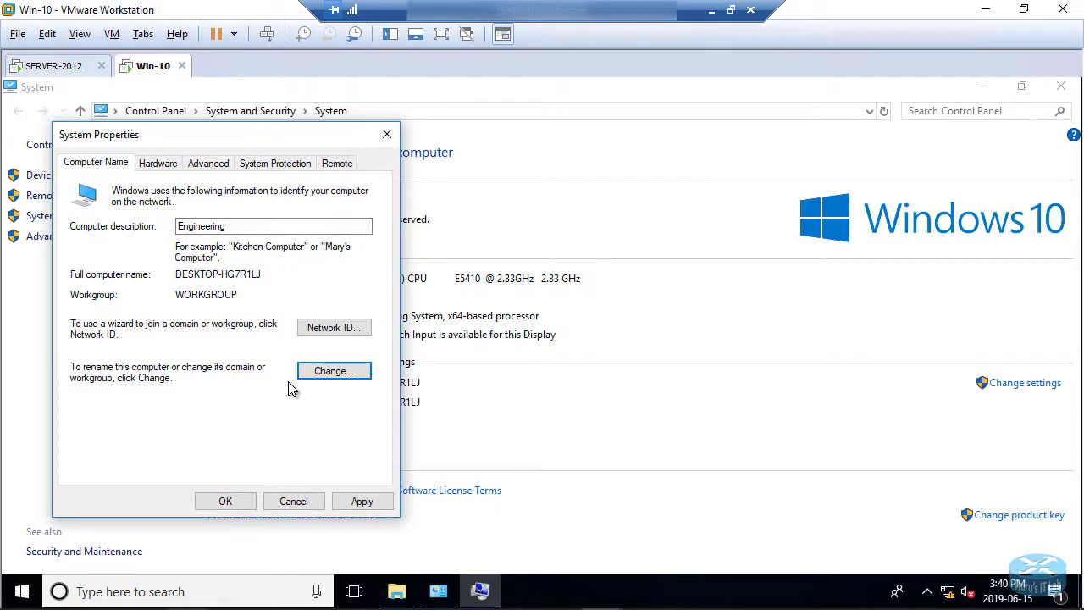
{"action": "left_click", "coordinate": [332, 376]}
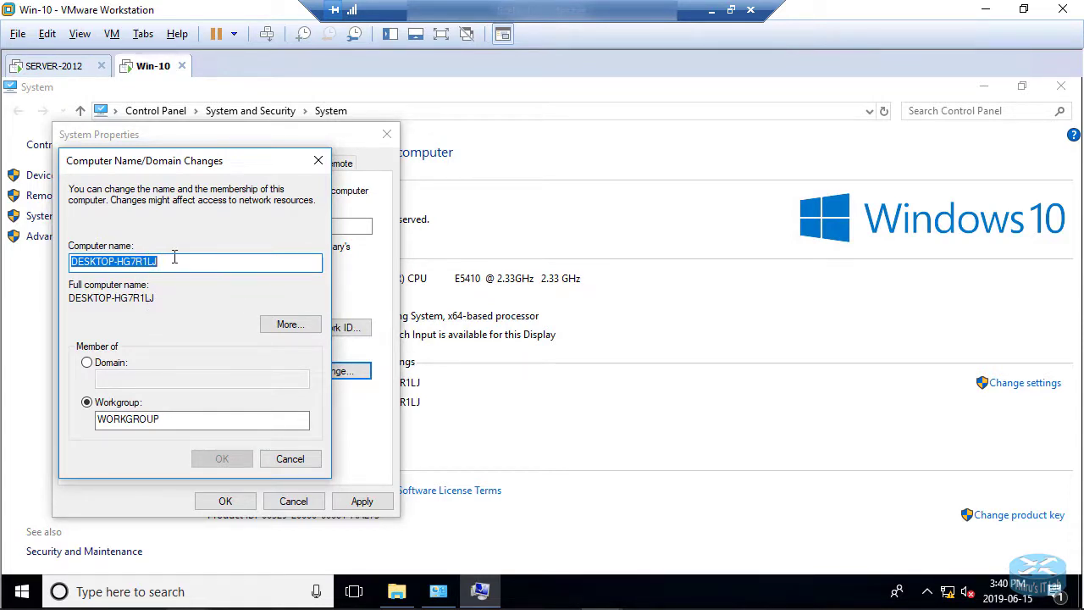
Step: Replace the computer name with Patricia-Lar, choose Domain membership, then switch to the SERVER-2012 VM
{"action": "left_click", "coordinate": [171, 263]}
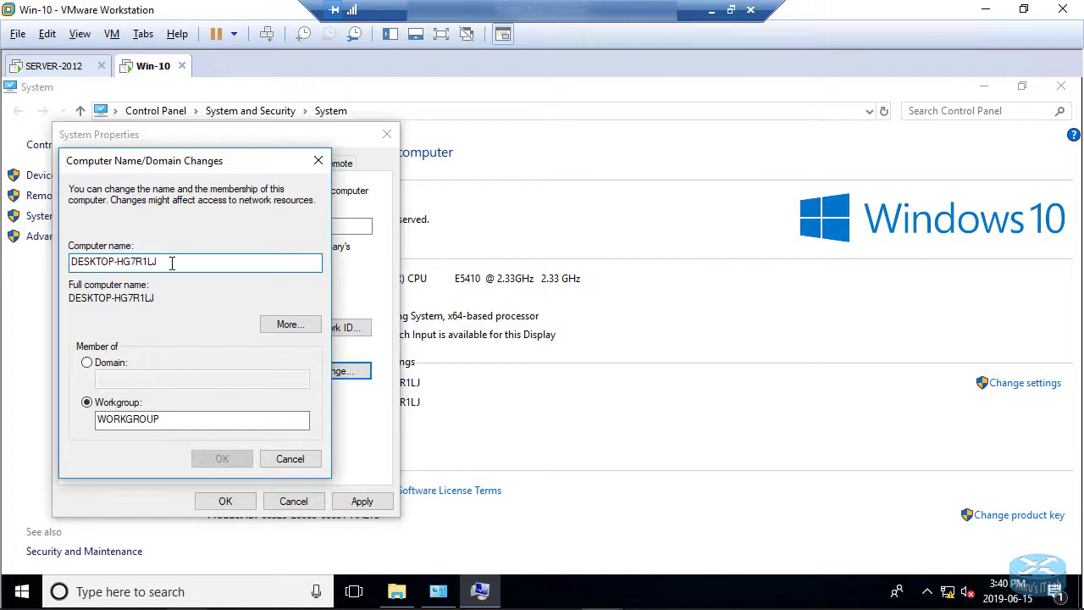
{"action": "left_click_drag", "start_coordinate": [172, 264], "coordinate": [4, 222]}
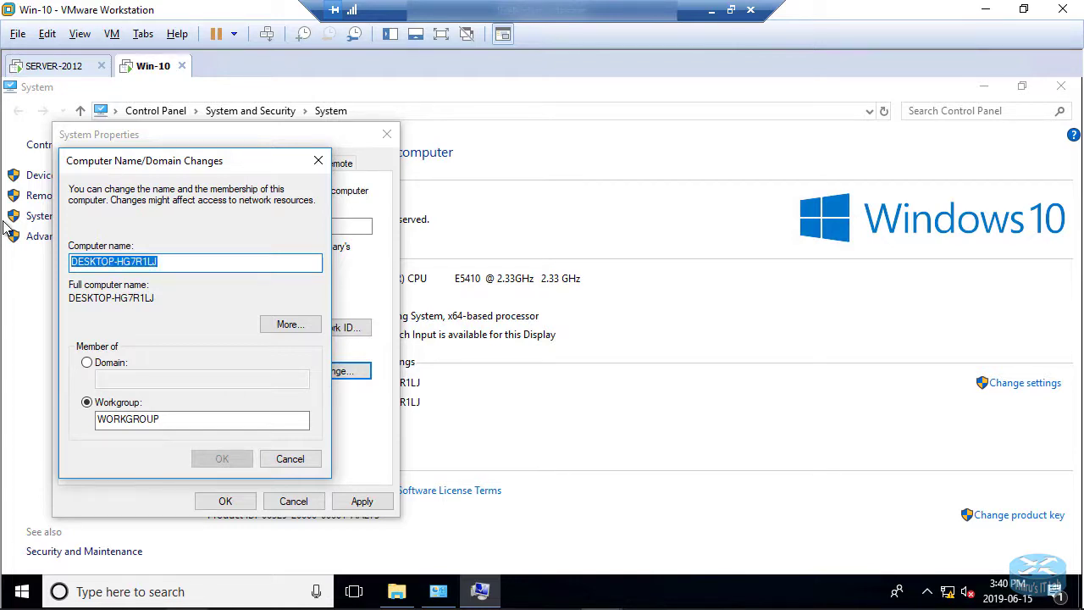
{"action": "type", "text": "P"}
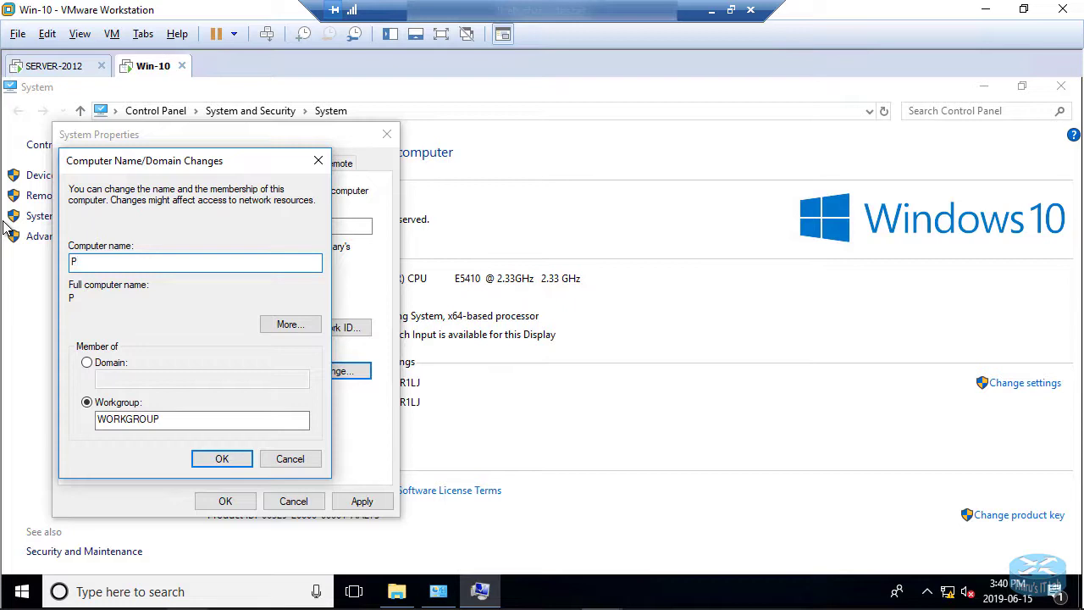
{"action": "type", "text": "atricia-Lar"}
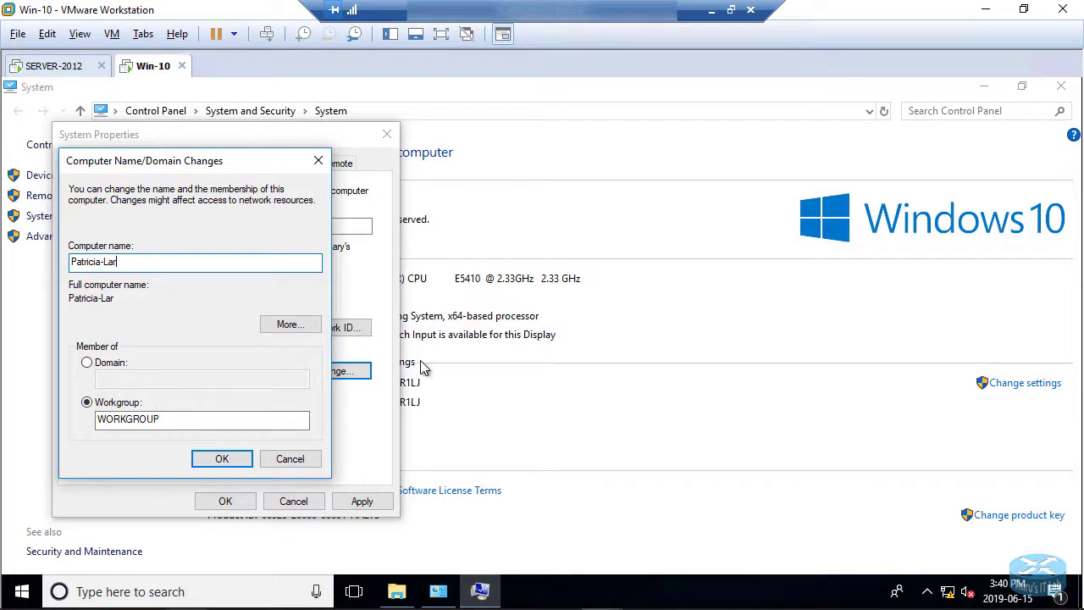
{"action": "left_click", "coordinate": [87, 363]}
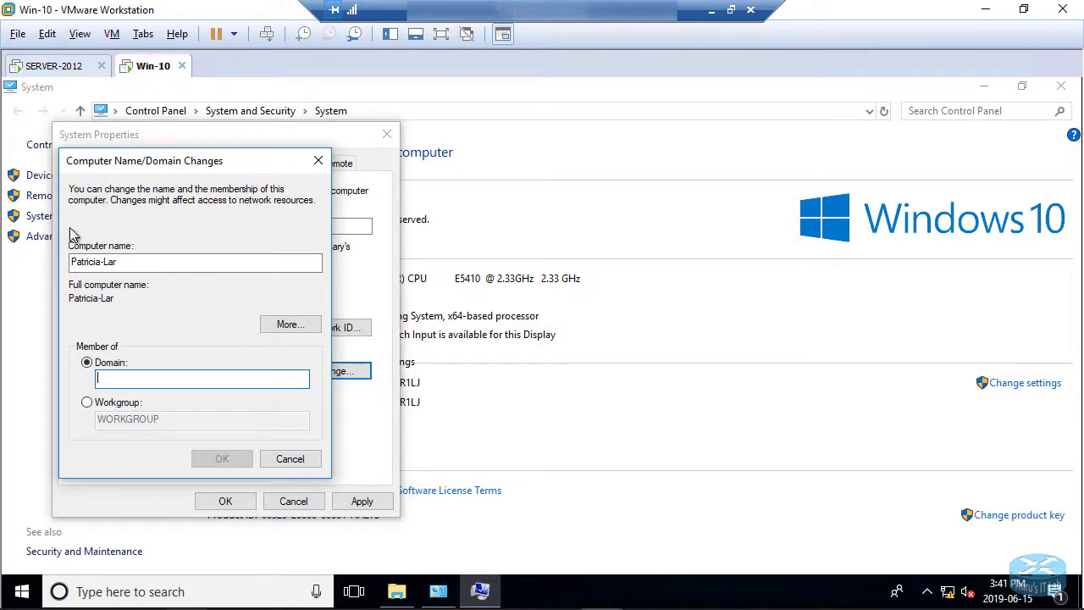
{"action": "left_click", "coordinate": [52, 72]}
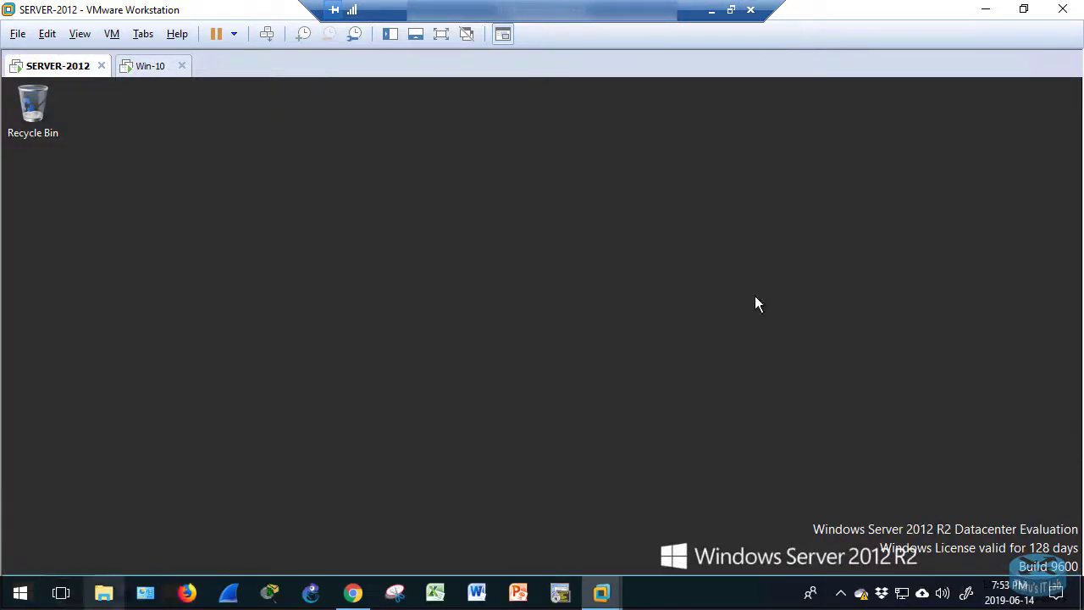
Step: Confirm the thiru.local domain in Active Directory Users and Computers, then return to Win-10
{"action": "left_click", "coordinate": [70, 590]}
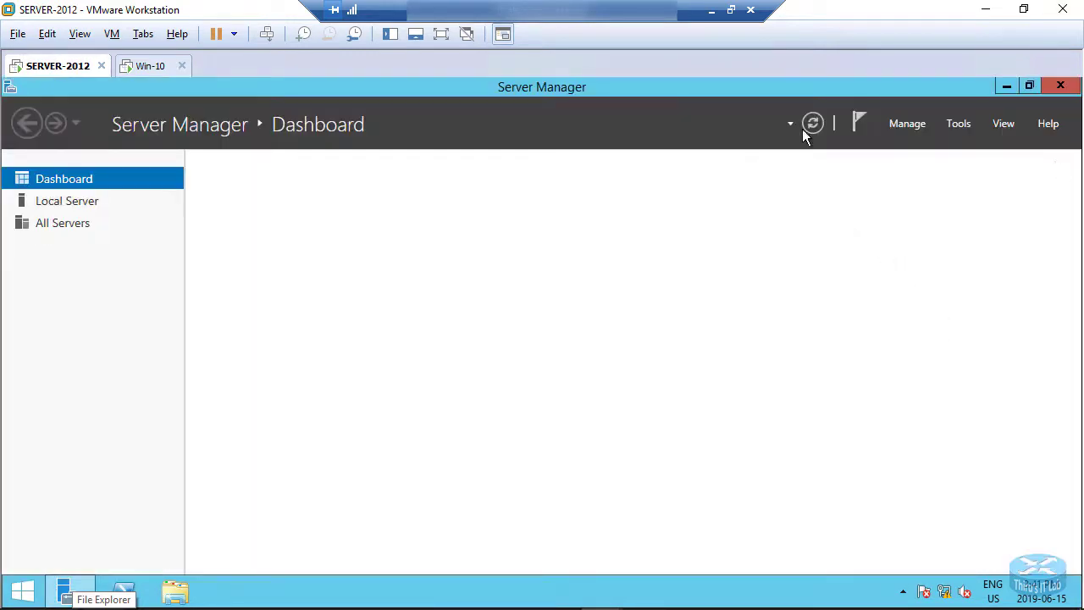
{"action": "left_click", "coordinate": [959, 127]}
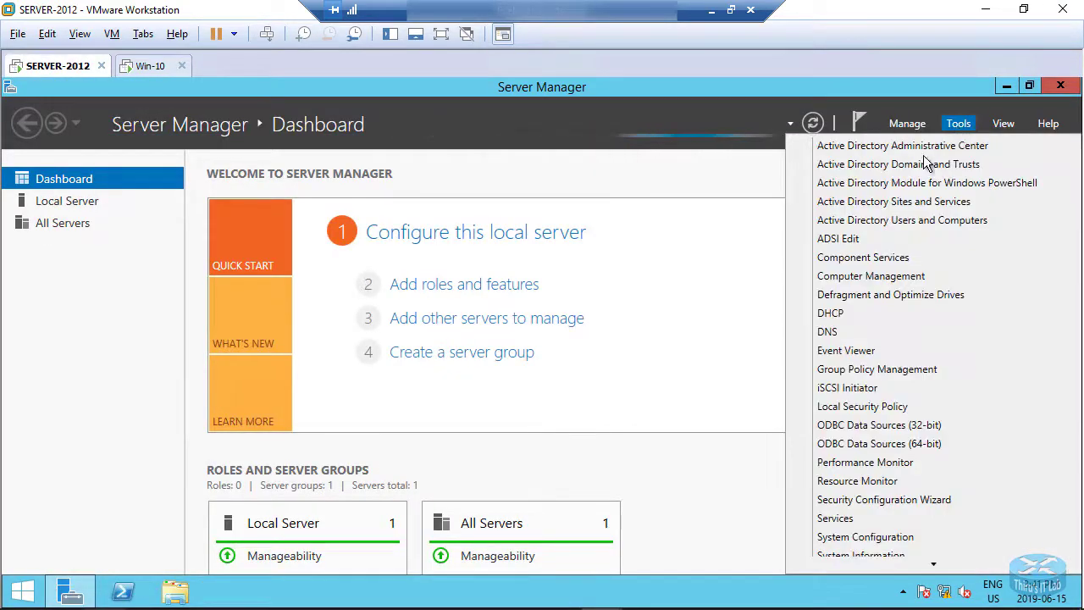
{"action": "left_click", "coordinate": [857, 222]}
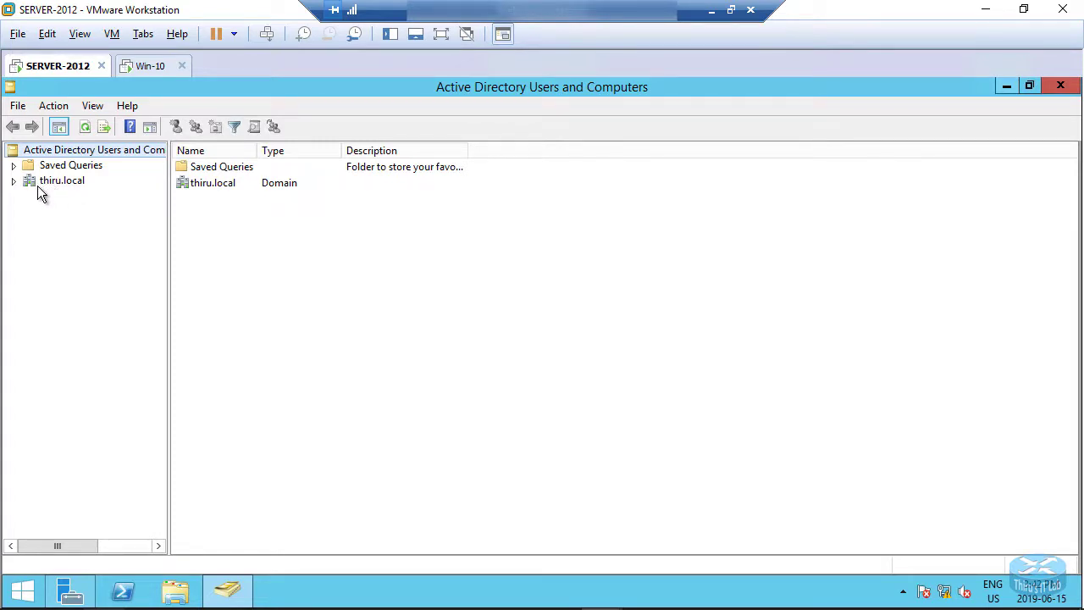
{"action": "left_click", "coordinate": [133, 65]}
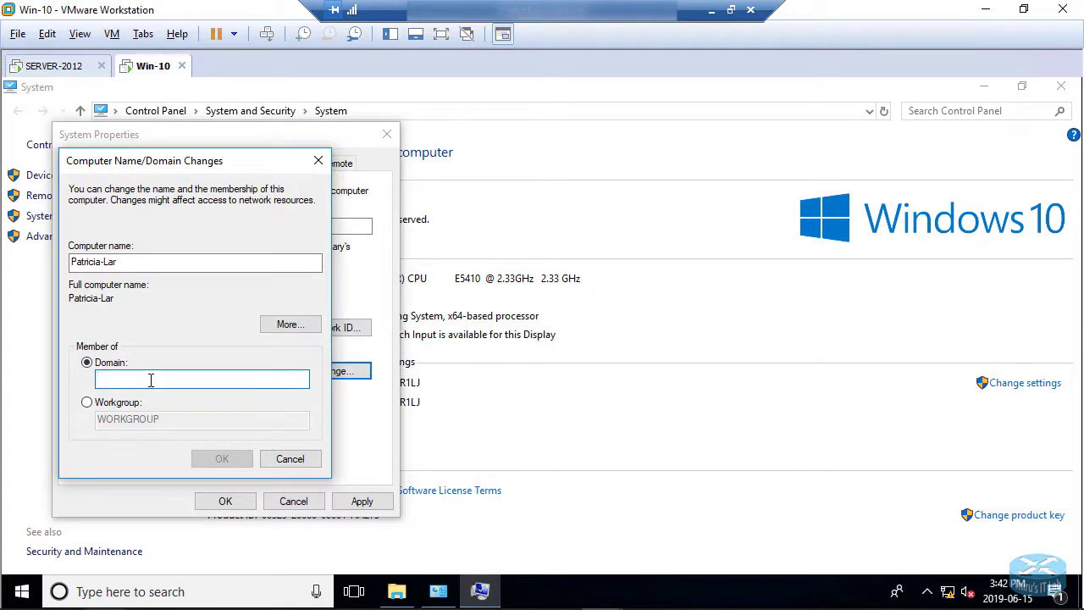
{"action": "type", "text": "thiru.local"}
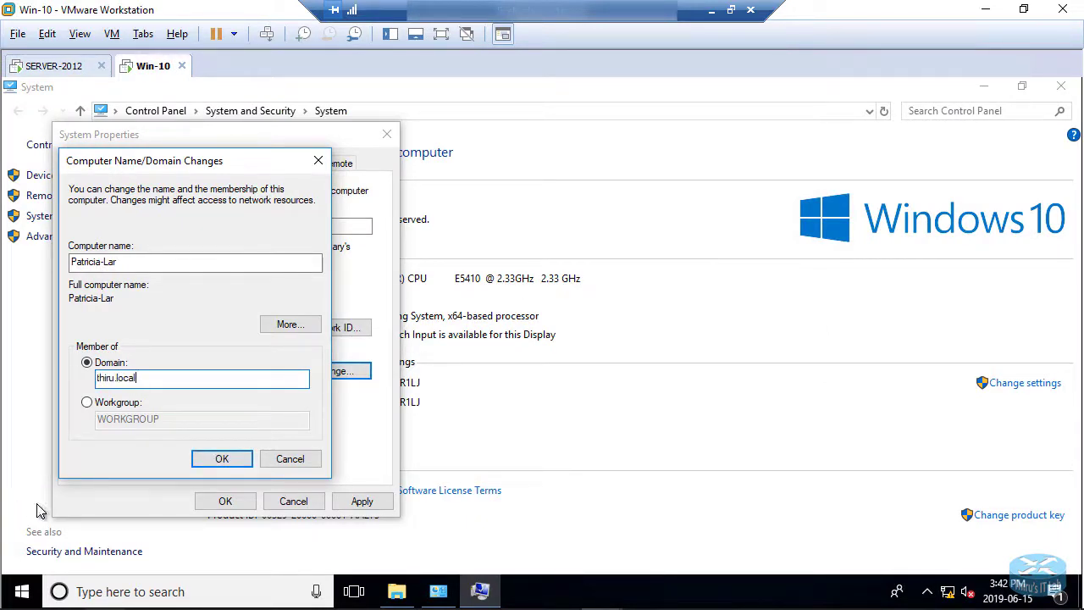
{"action": "left_click", "coordinate": [221, 459]}
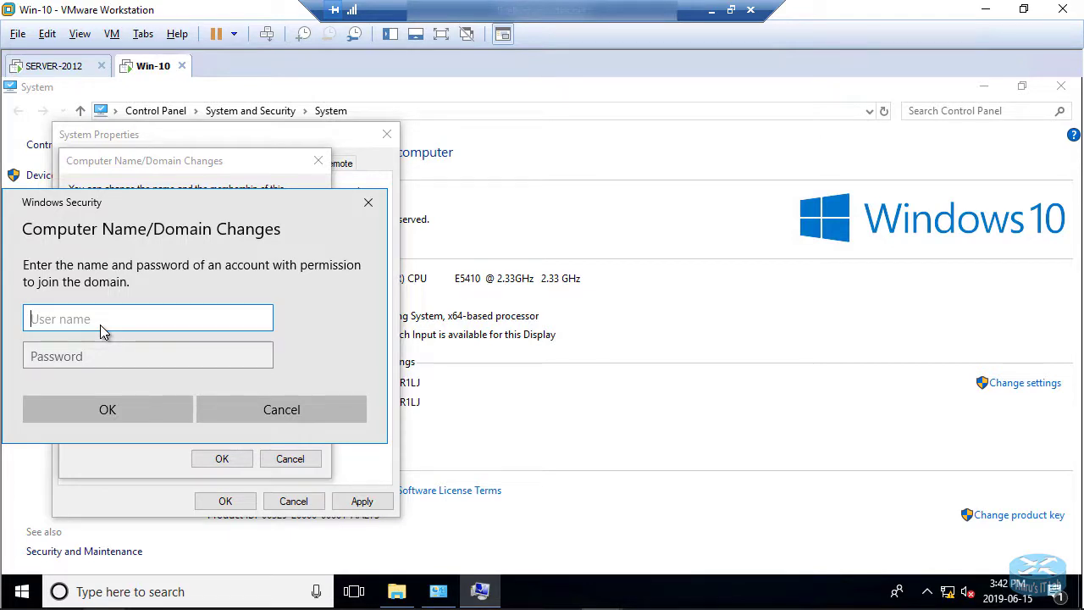
Step: Enter the domain admin account's user name and password to authorize joining thiru.local
{"action": "type", "text": "thiru"}
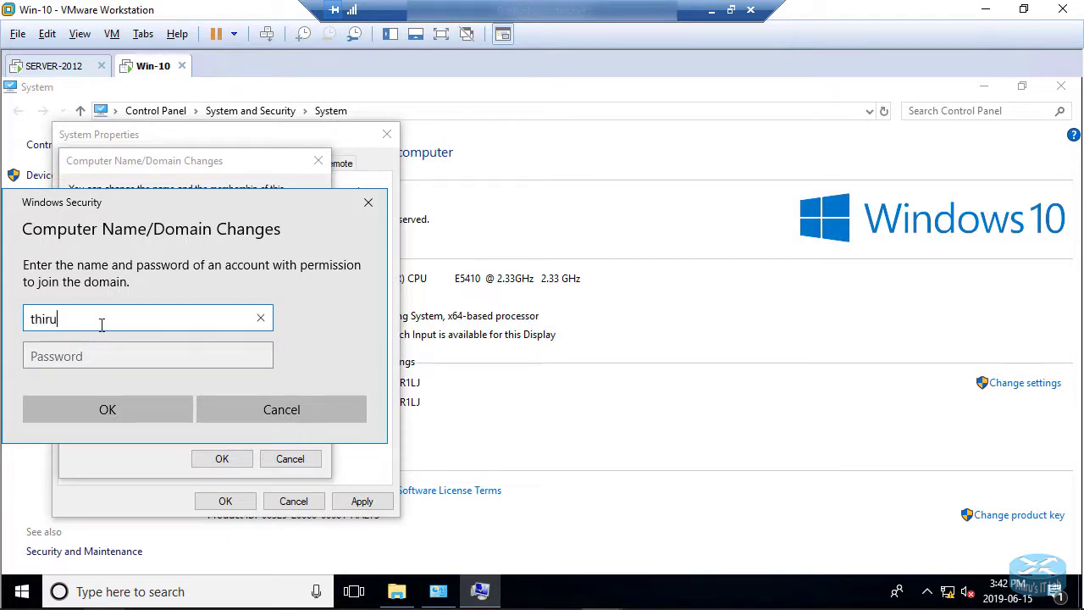
{"action": "type", "text": "m"}
{"action": "left_click", "coordinate": [85, 352]}
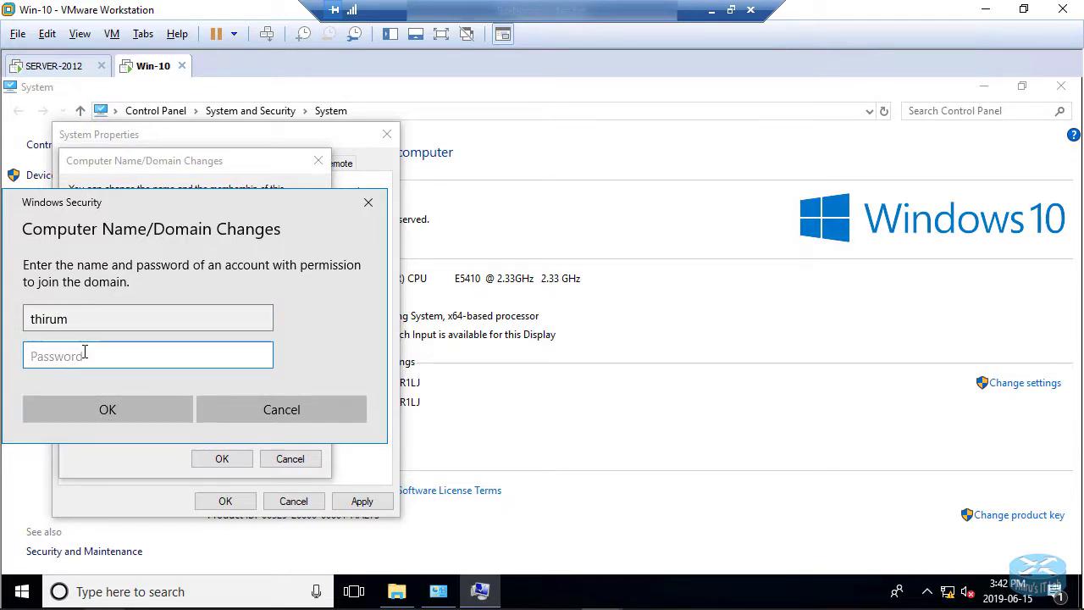
{"action": "type", "text": "••••••"}
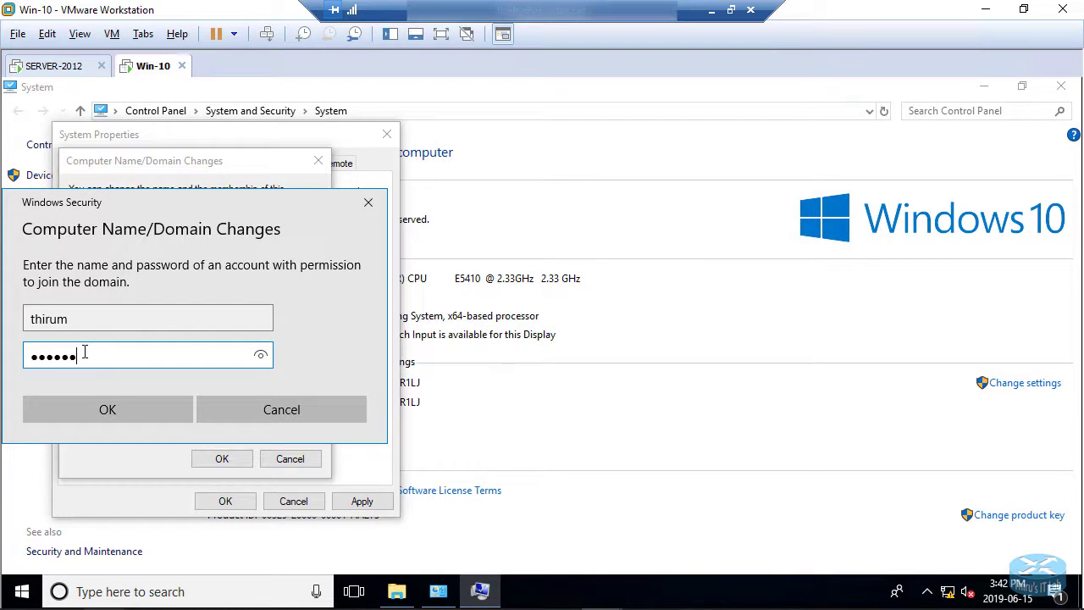
{"action": "type", "text": "••"}
{"action": "left_click", "coordinate": [107, 410]}
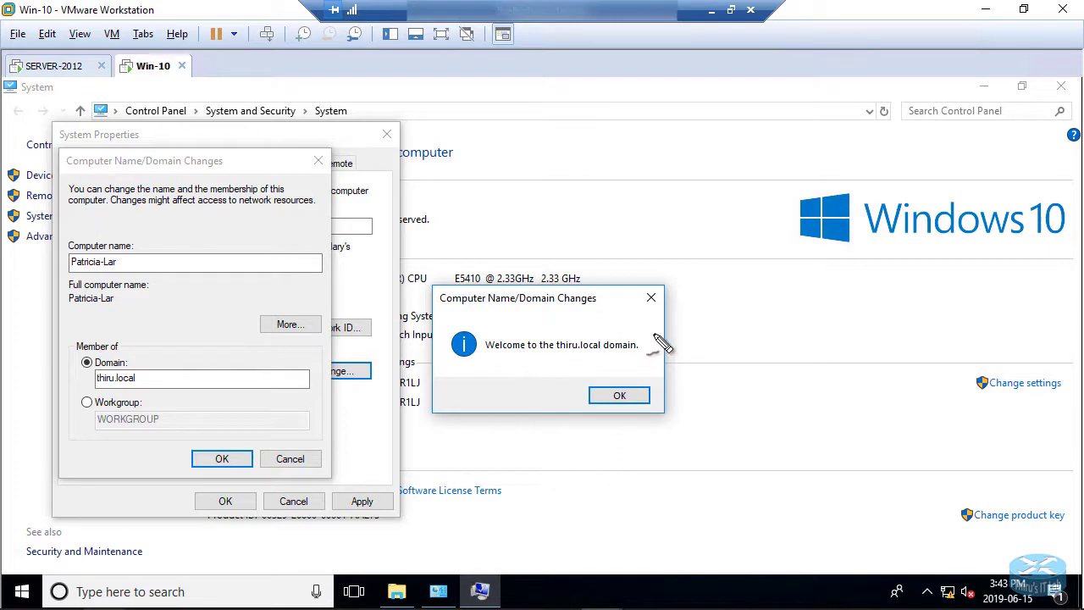
Step: Highlight the Welcome to the thiru.local domain message with on-screen marks, then clear them
{"action": "mouse_move", "coordinate": [657, 333]}
{"action": "left_mouse_down"}
{"action": "mouse_move", "coordinate": [559, 313]}
{"action": "mouse_move", "coordinate": [457, 325]}
{"action": "left_mouse_up"}
{"action": "mouse_move", "coordinate": [456, 360]}
{"action": "left_mouse_down"}
{"action": "mouse_move", "coordinate": [588, 383]}
{"action": "mouse_move", "coordinate": [640, 378]}
{"action": "mouse_move", "coordinate": [662, 363]}
{"action": "mouse_move", "coordinate": [659, 340]}
{"action": "left_mouse_up"}
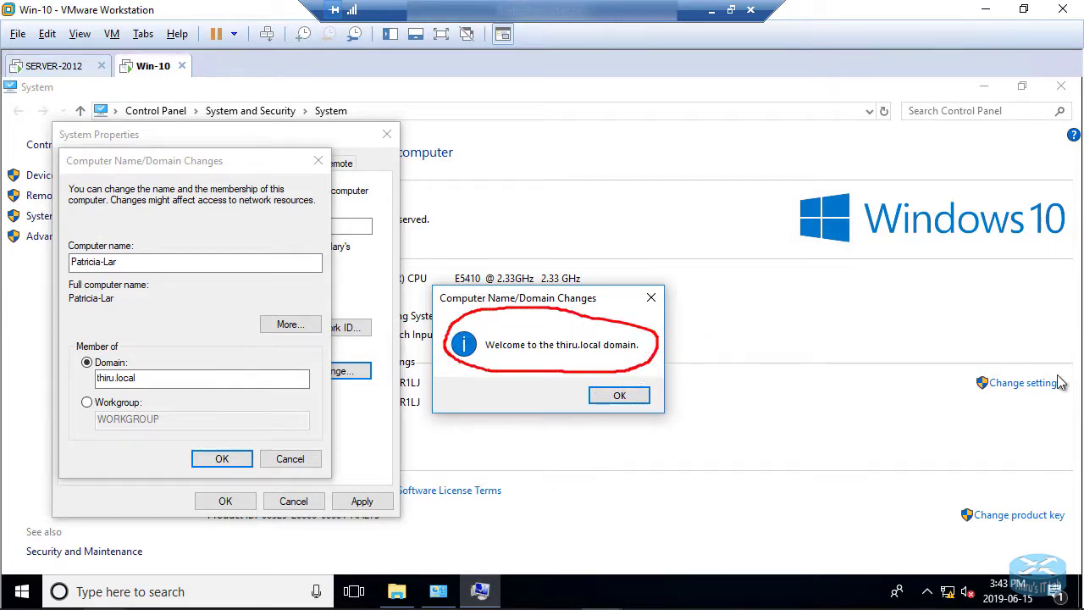
{"action": "key", "text": "Escape"}
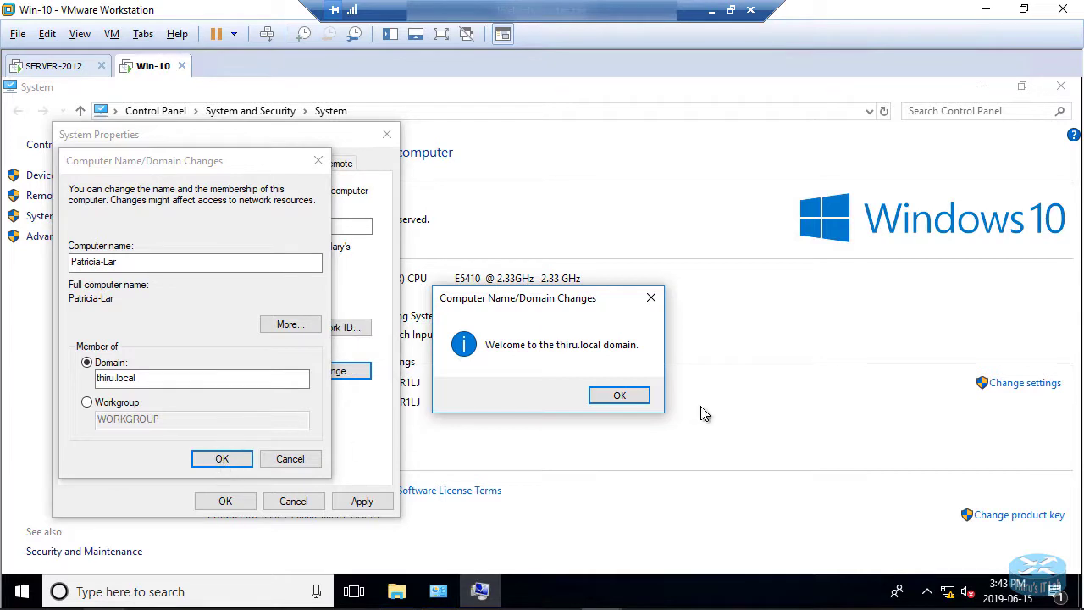
Step: Dismiss the welcome and restart notices, close System Properties, and restart Windows now
{"action": "left_click", "coordinate": [602, 395]}
{"action": "left_click", "coordinate": [203, 459]}
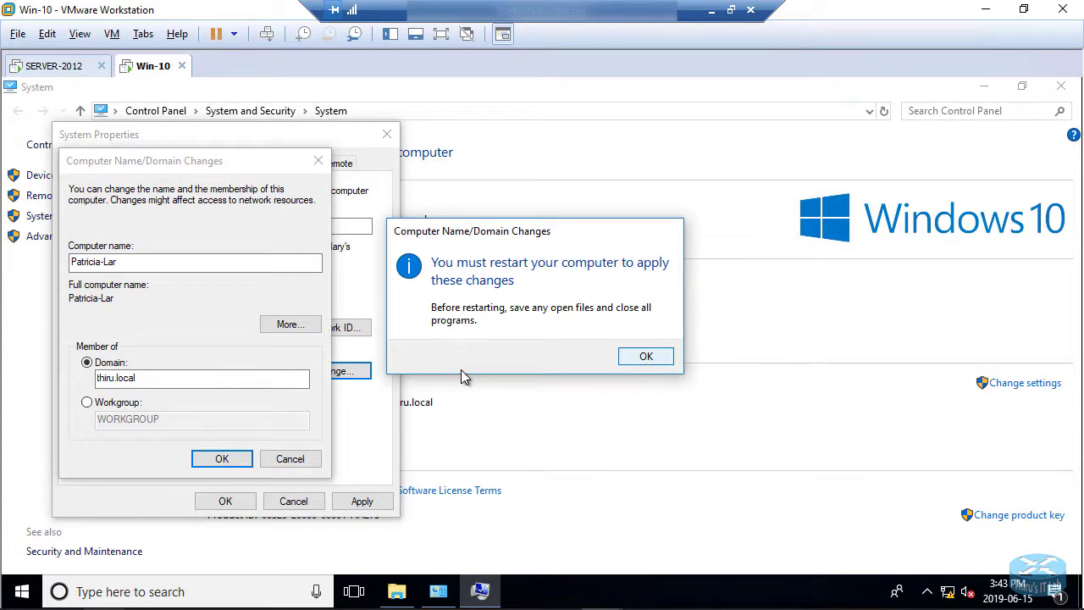
{"action": "left_click", "coordinate": [642, 357]}
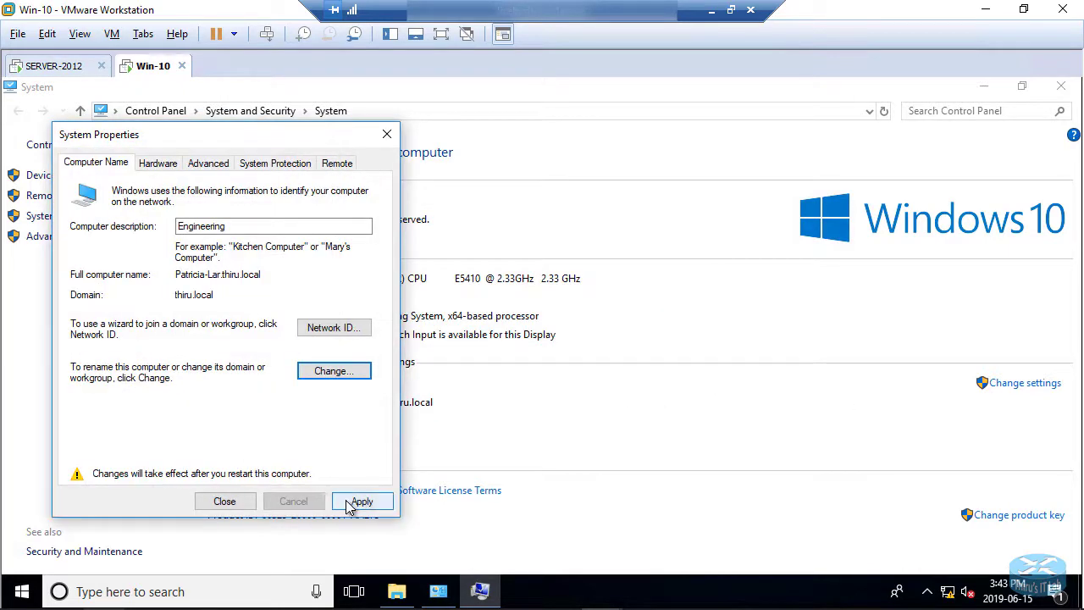
{"action": "left_click", "coordinate": [248, 504]}
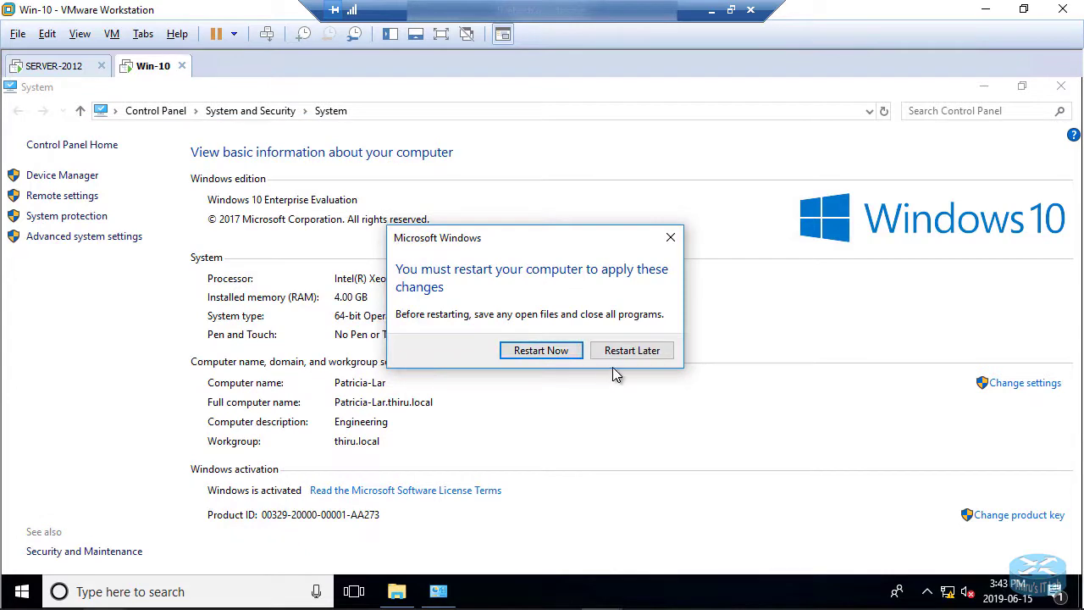
{"action": "left_click", "coordinate": [540, 351]}
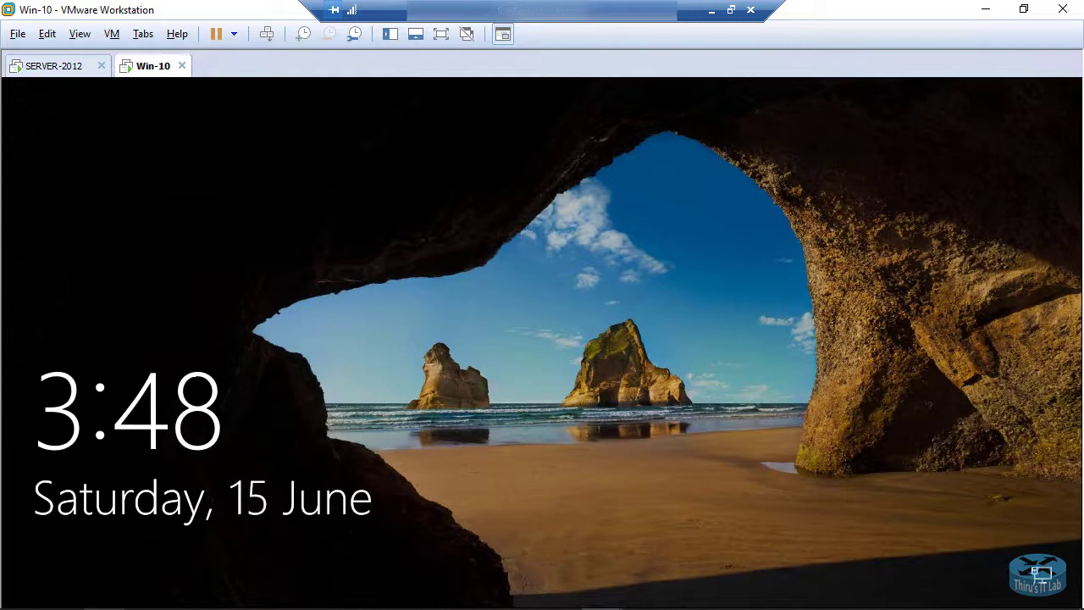
Step: Unlock the restarted Win-10 guest and sign in with the account password
{"action": "left_click_drag", "start_coordinate": [508, 445], "coordinate": [689, 312]}
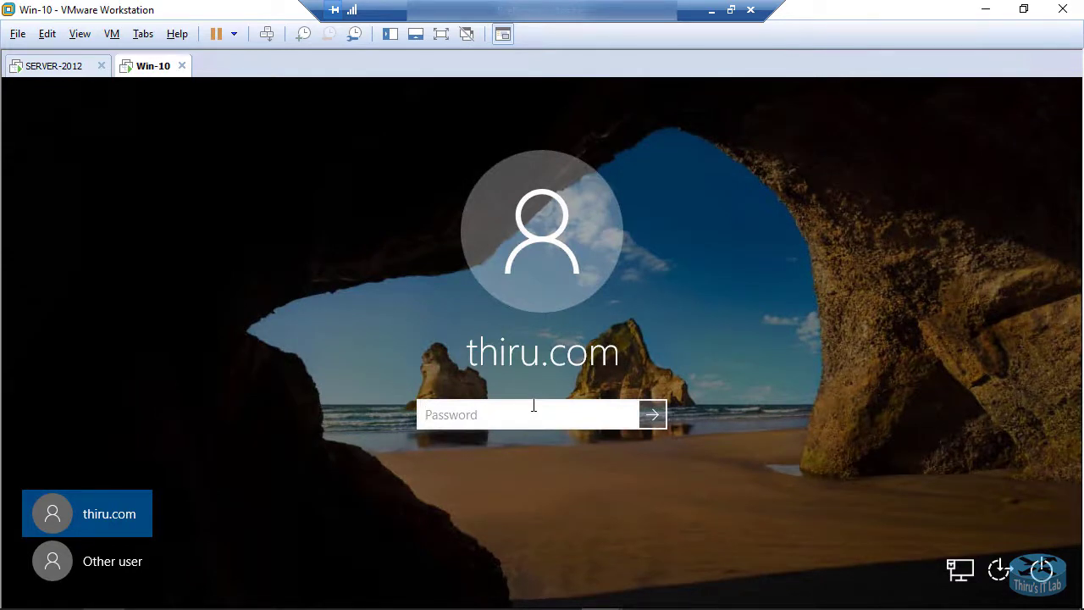
{"action": "type", "text": "•••••••••••••••"}
{"action": "key", "text": "BackSpace"}
{"action": "key", "text": "BackSpace"}
{"action": "key", "text": "BackSpace"}
{"action": "key", "text": "BackSpace"}
{"action": "key", "text": "BackSpace"}
{"action": "key", "text": "BackSpace"}
{"action": "key", "text": "BackSpace"}
{"action": "key", "text": "BackSpace"}
{"action": "key", "text": "BackSpace"}
{"action": "key", "text": "BackSpace"}
{"action": "key", "text": "BackSpace"}
{"action": "key", "text": "BackSpace"}
{"action": "key", "text": "BackSpace"}
{"action": "key", "text": "BackSpace"}
{"action": "type", "text": "••••••••"}
{"action": "key", "text": "Return"}
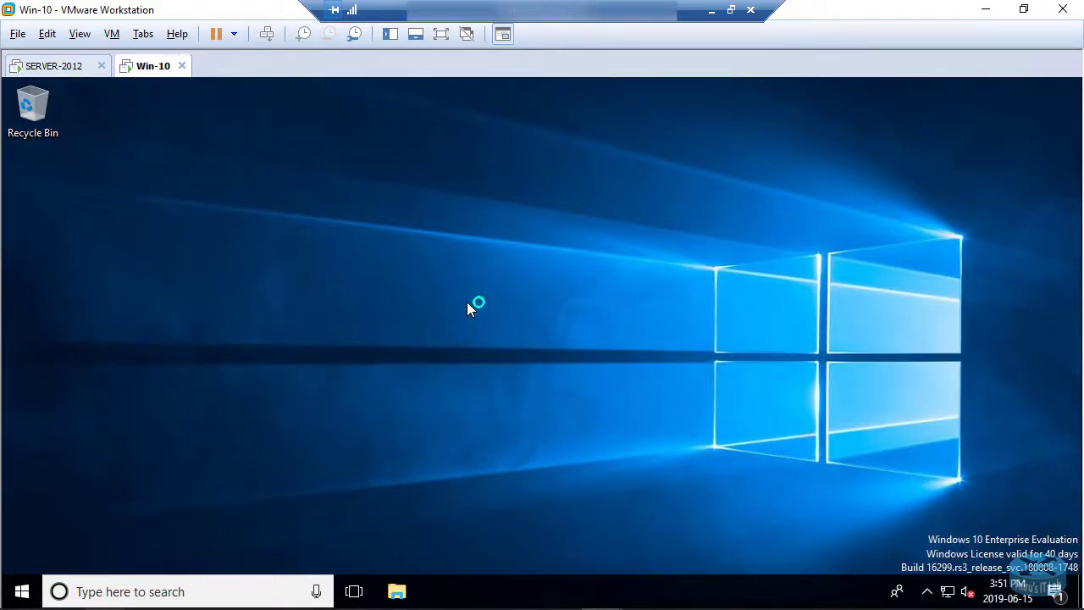
Step: Show This PC's System properties from File Explorer and move the Explorer window aside
{"action": "left_click", "coordinate": [397, 591]}
{"action": "left_click", "coordinate": [413, 595]}
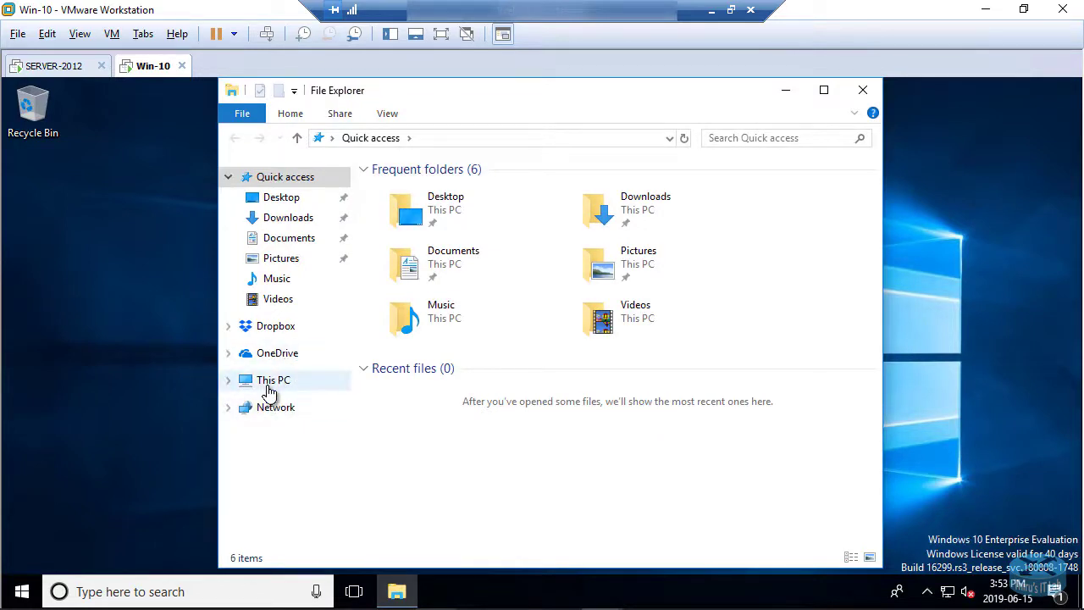
{"action": "right_click", "coordinate": [268, 381]}
{"action": "left_click", "coordinate": [312, 375]}
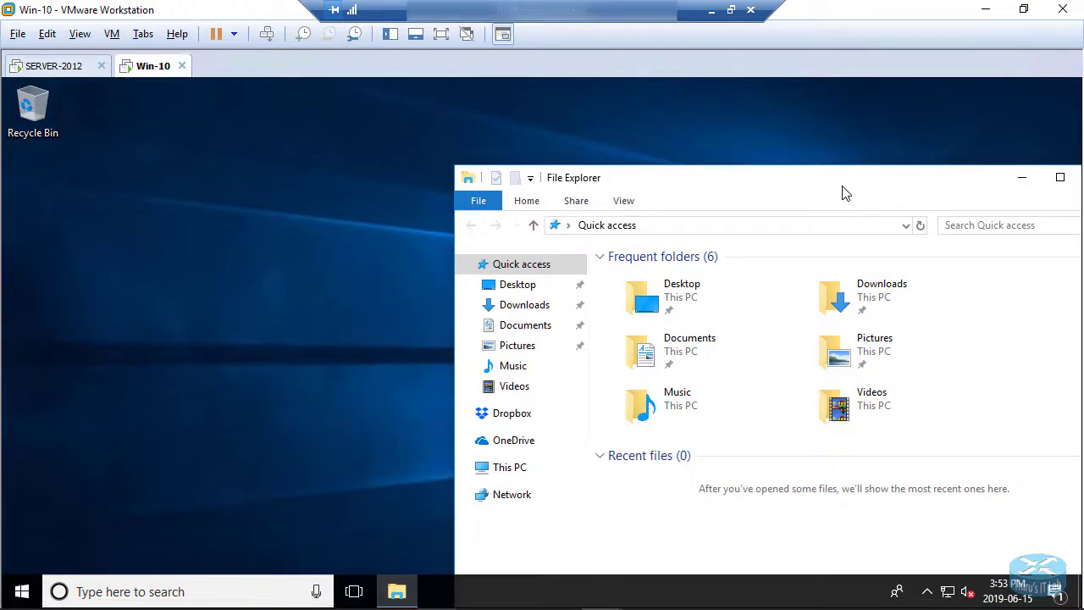
{"action": "left_click_drag", "start_coordinate": [843, 193], "coordinate": [502, 113]}
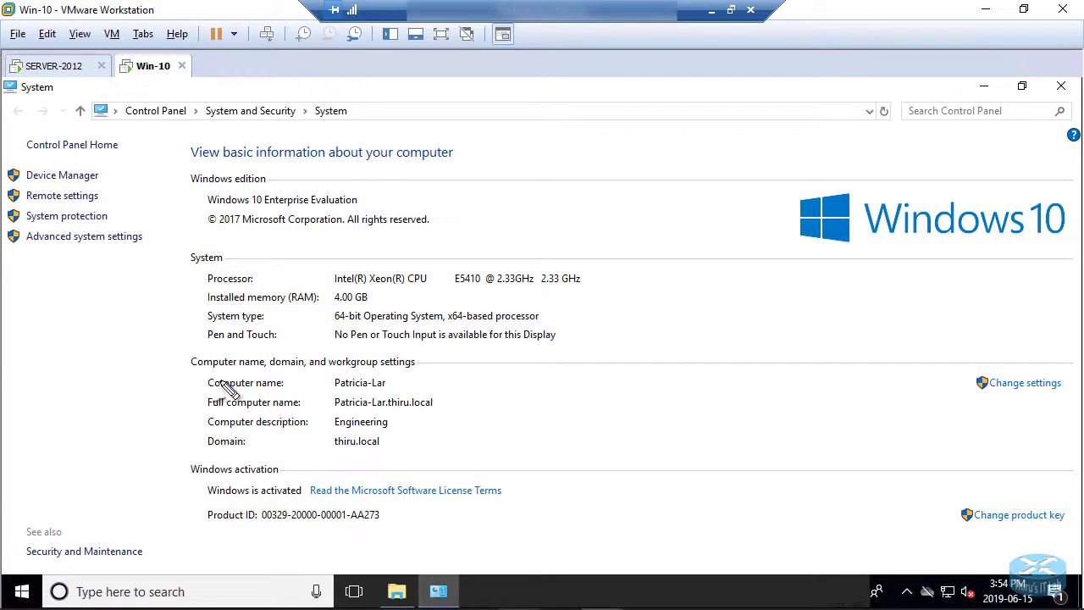
{"action": "left_click_drag", "start_coordinate": [335, 386], "coordinate": [388, 386]}
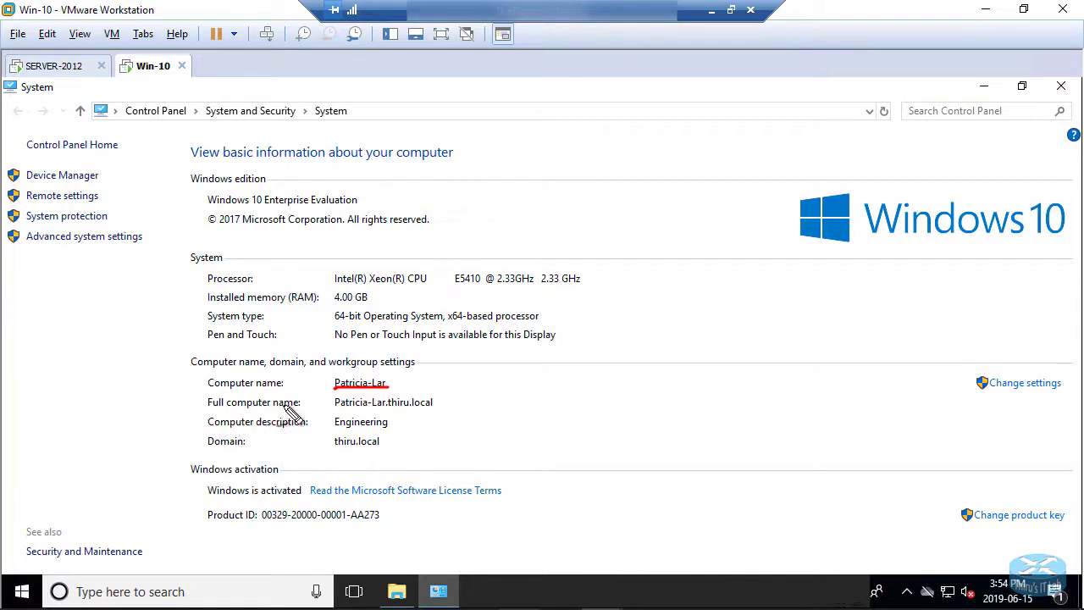
{"action": "left_click_drag", "start_coordinate": [336, 412], "coordinate": [438, 411]}
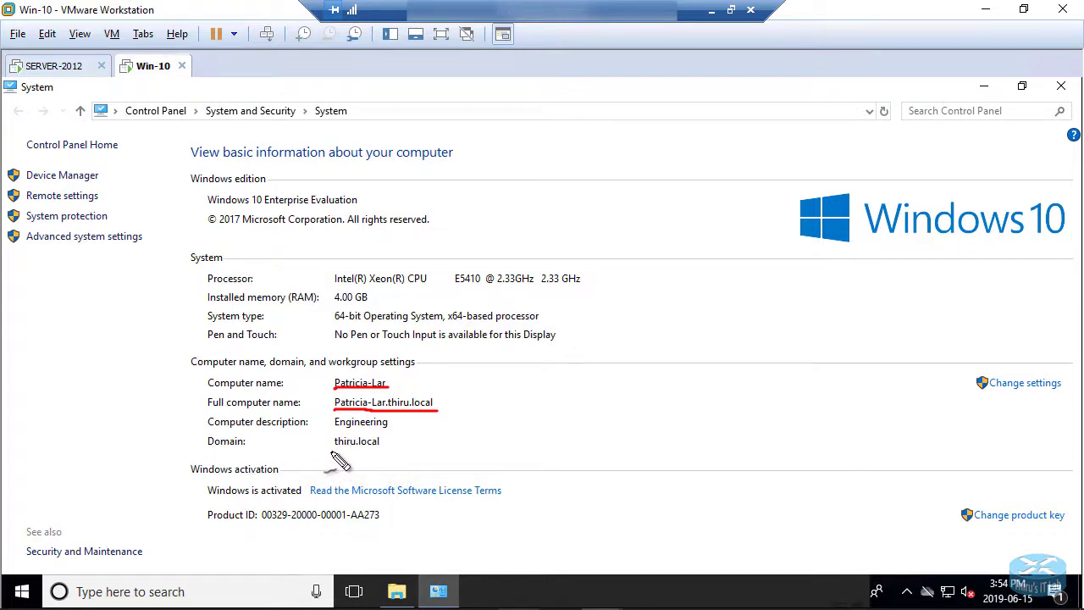
{"action": "left_click_drag", "start_coordinate": [330, 451], "coordinate": [390, 451]}
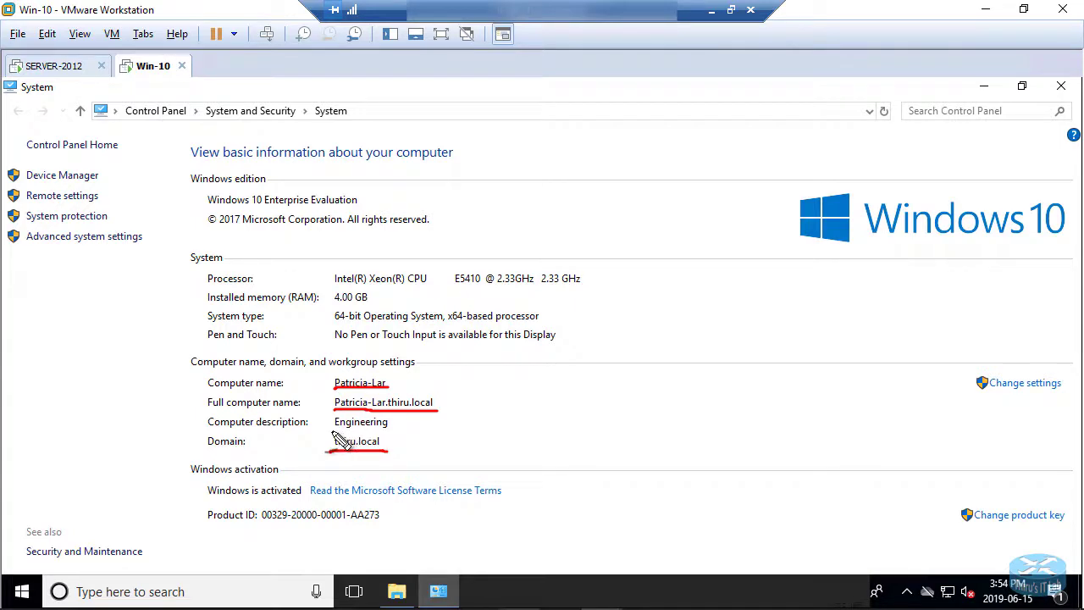
{"action": "left_click_drag", "start_coordinate": [330, 432], "coordinate": [408, 433]}
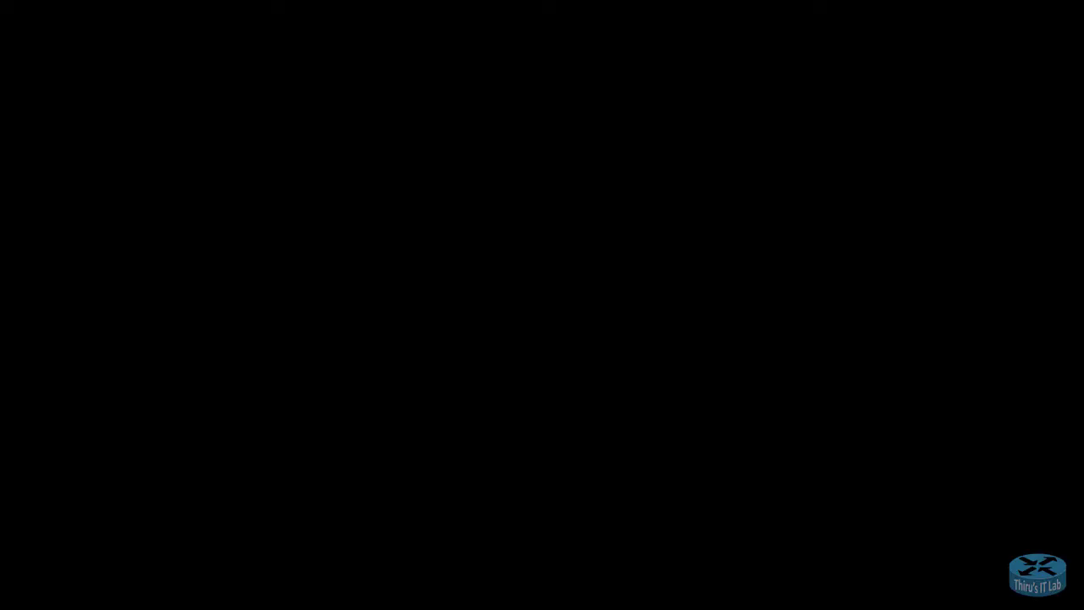